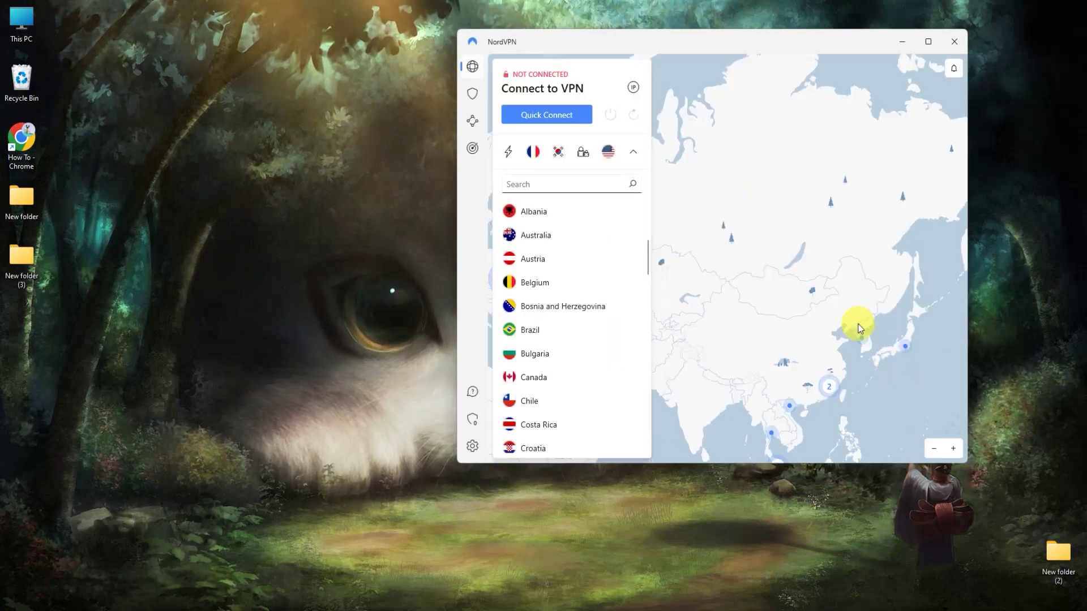
pyautogui.scroll(2, 854, 321)
pyautogui.scroll(1, 880, 370)
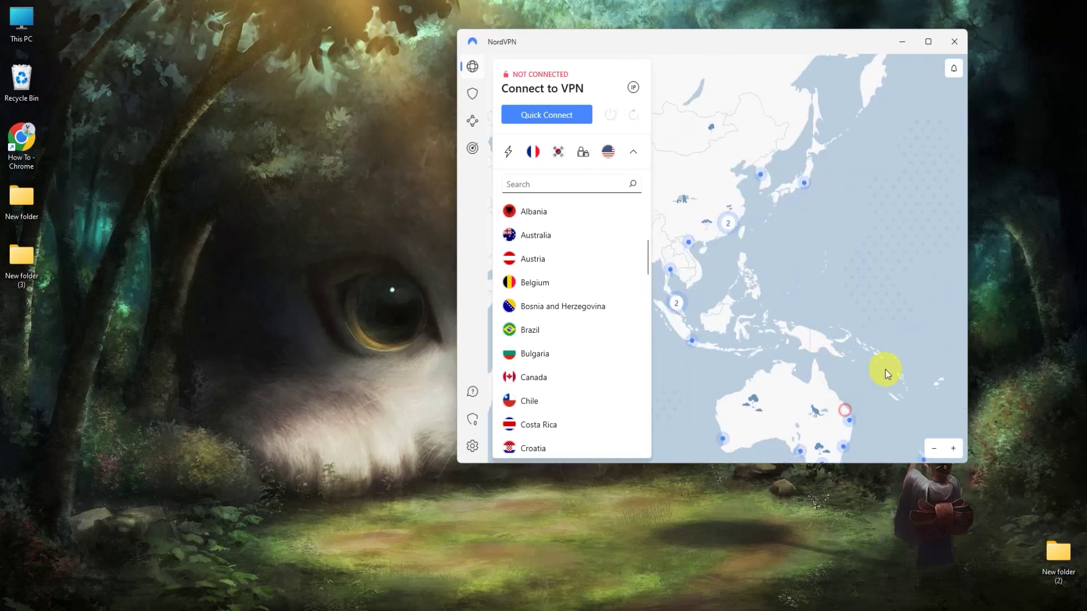
# - Pan the map across Asia until Australia and New Zealand are visible
pyautogui.moveTo(812, 369); pyautogui.dragTo(959, 284)
pyautogui.moveTo(849, 360); pyautogui.dragTo(844, 427)
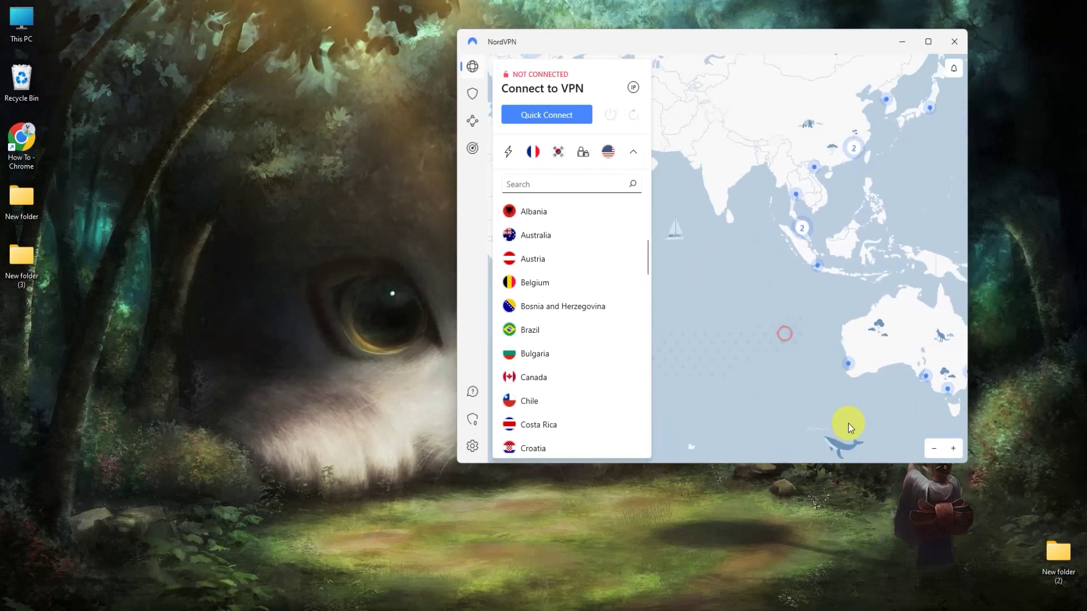
pyautogui.moveTo(662, 272); pyautogui.dragTo(740, 343)
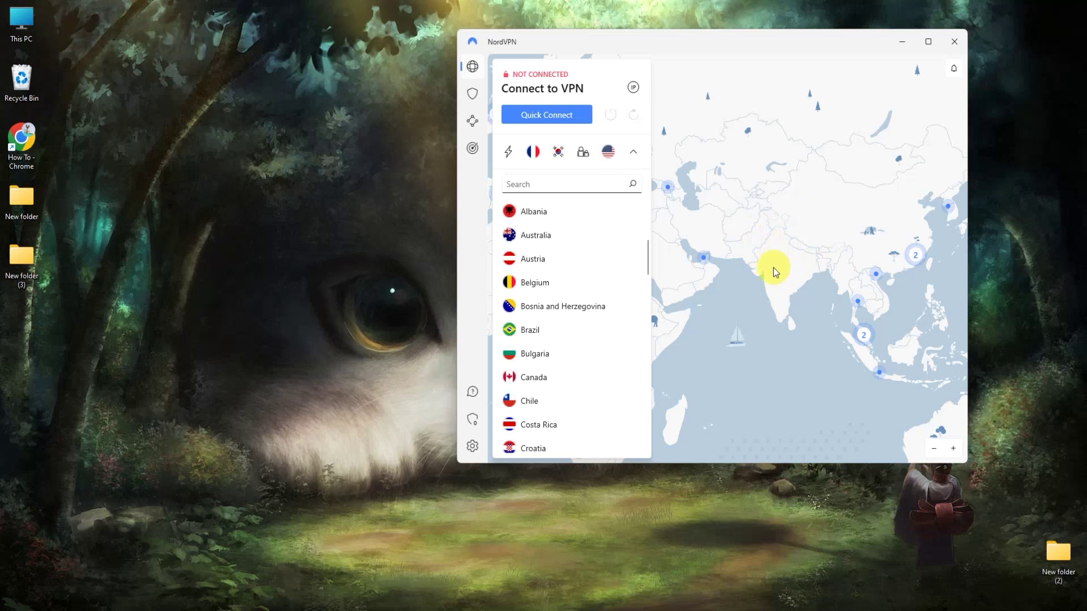
pyautogui.scroll(-1, 774, 268)
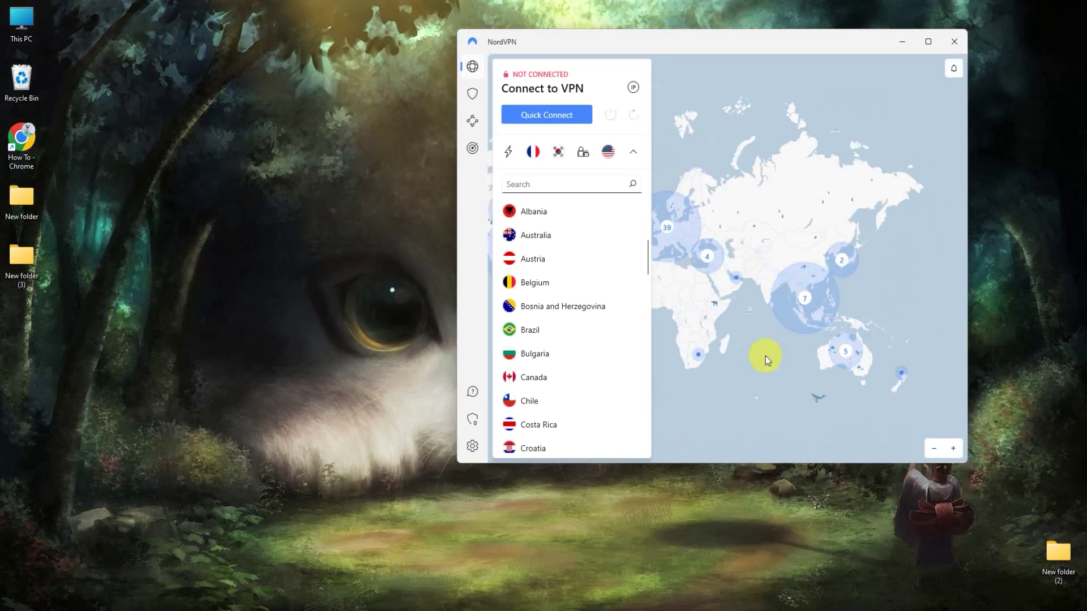
pyautogui.scroll(2, 765, 355)
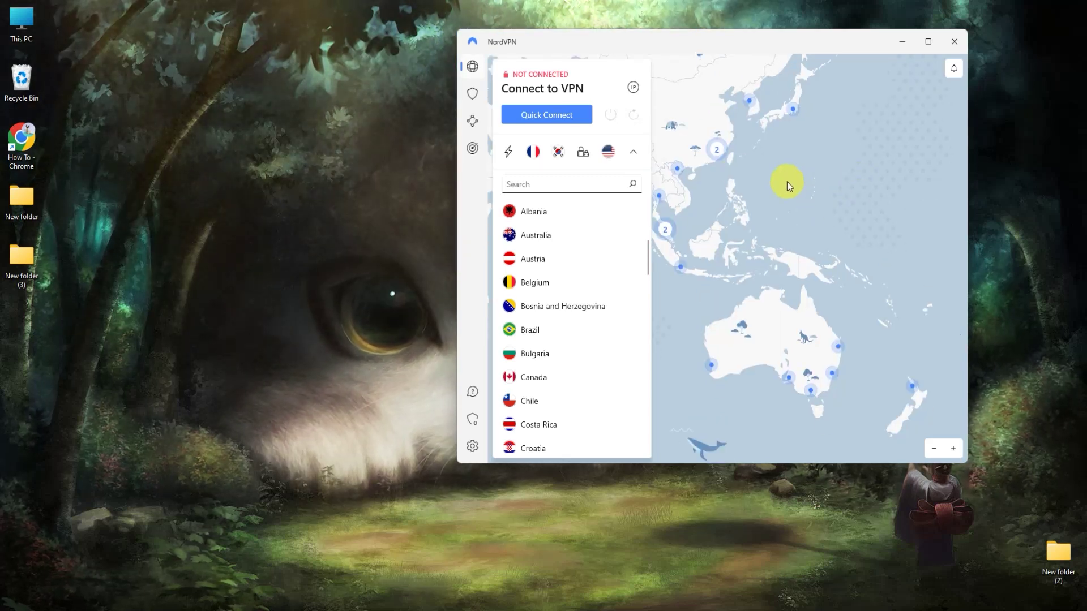
# - Connect to New Zealand #99 from its map pin and dismiss the connection notification
pyautogui.click(913, 393)
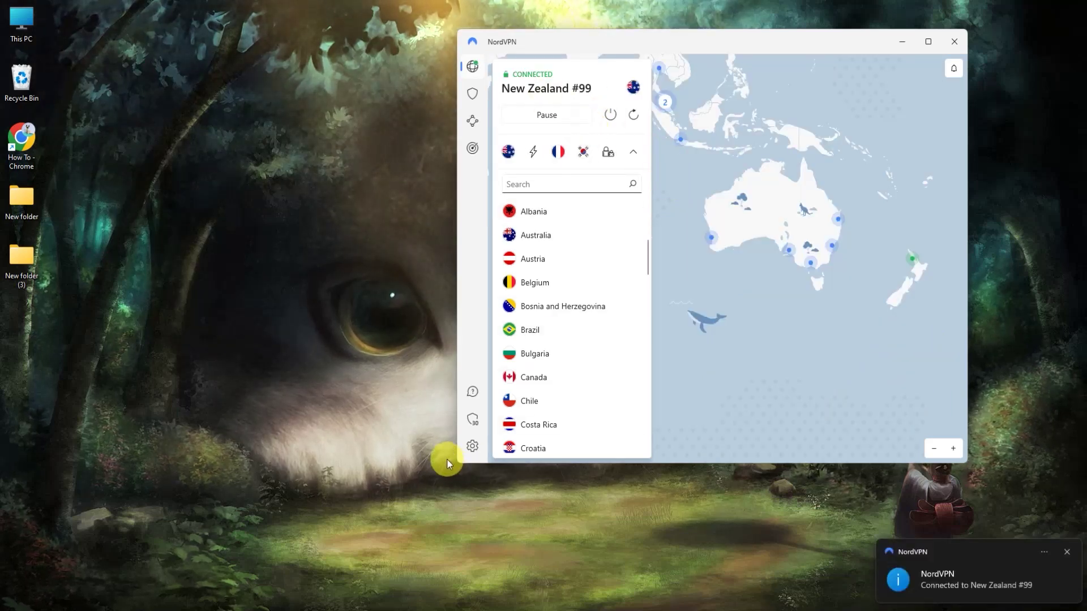
pyautogui.click(431, 600)
pyautogui.press('Escape')
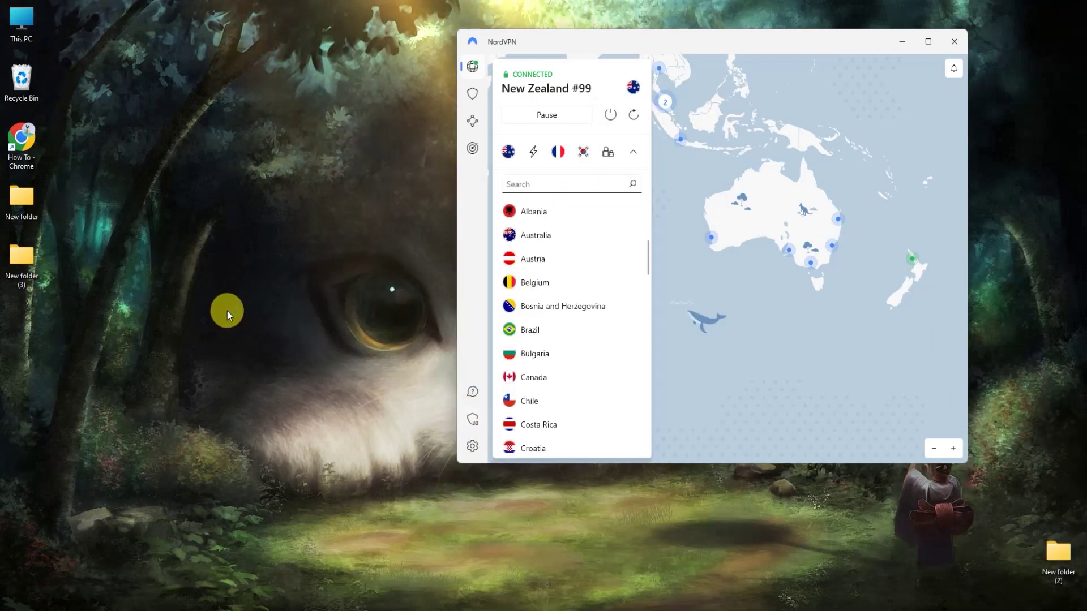